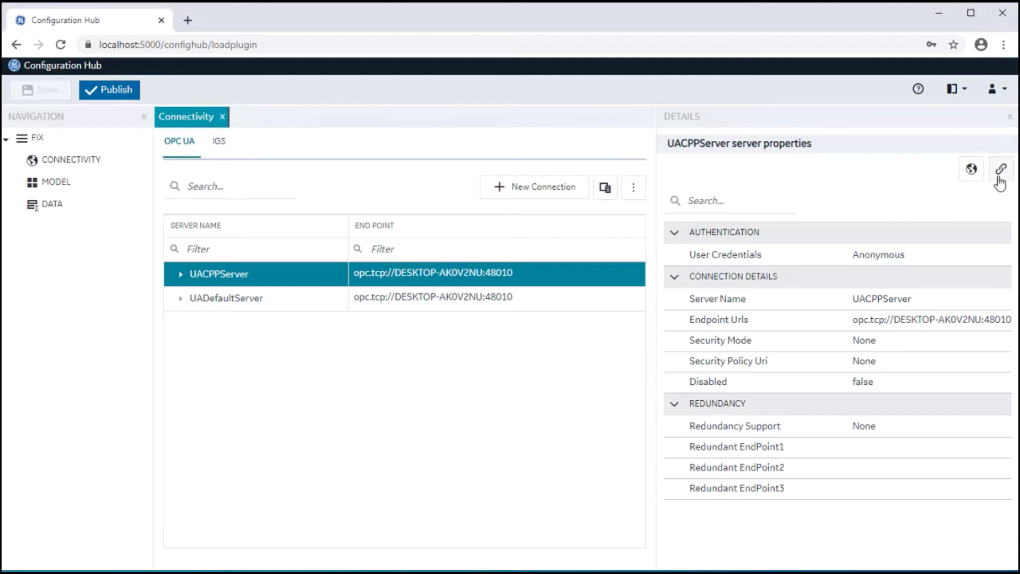
# Step: Verify the UACPPServer endpoint, update its security policies, and keep Security Mode at None
pyautogui.click(998, 177)
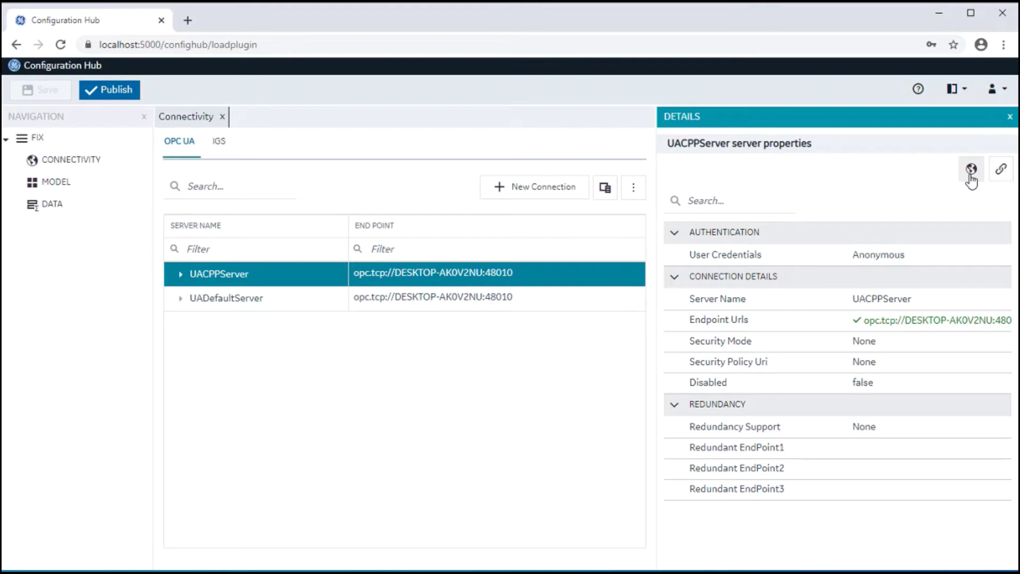
pyautogui.click(971, 170)
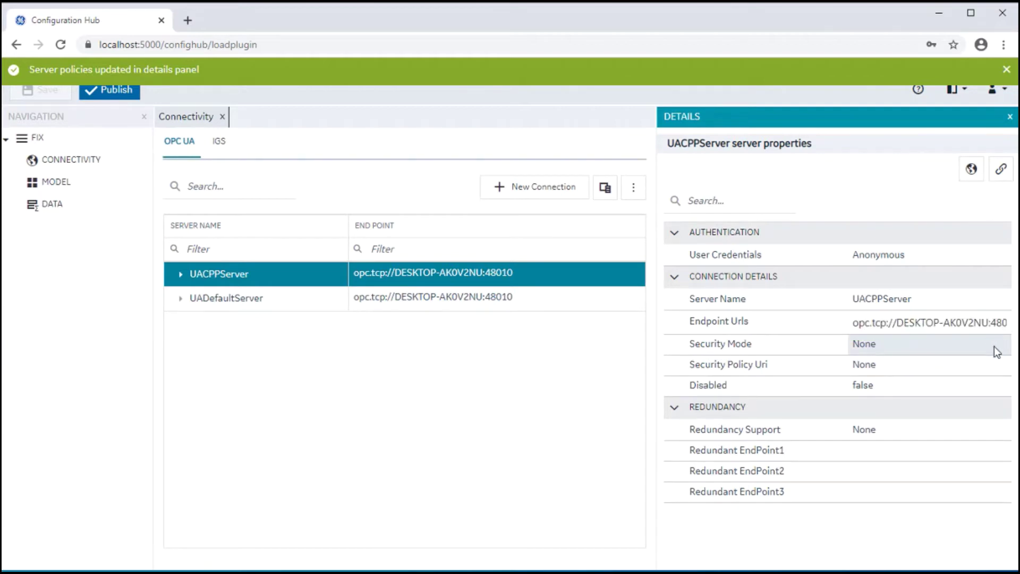
pyautogui.click(993, 347)
pyautogui.click(996, 349)
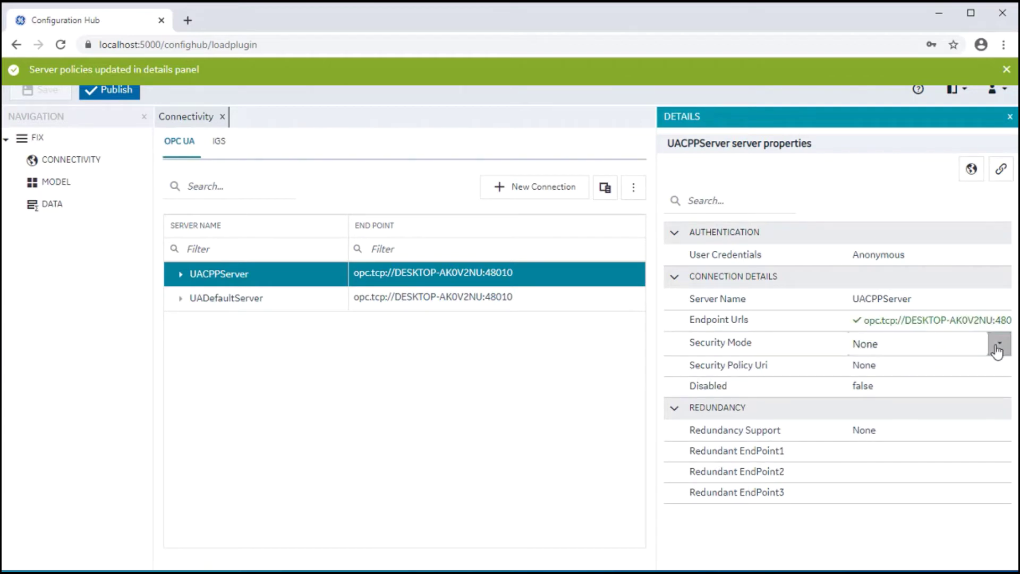
pyautogui.click(308, 272)
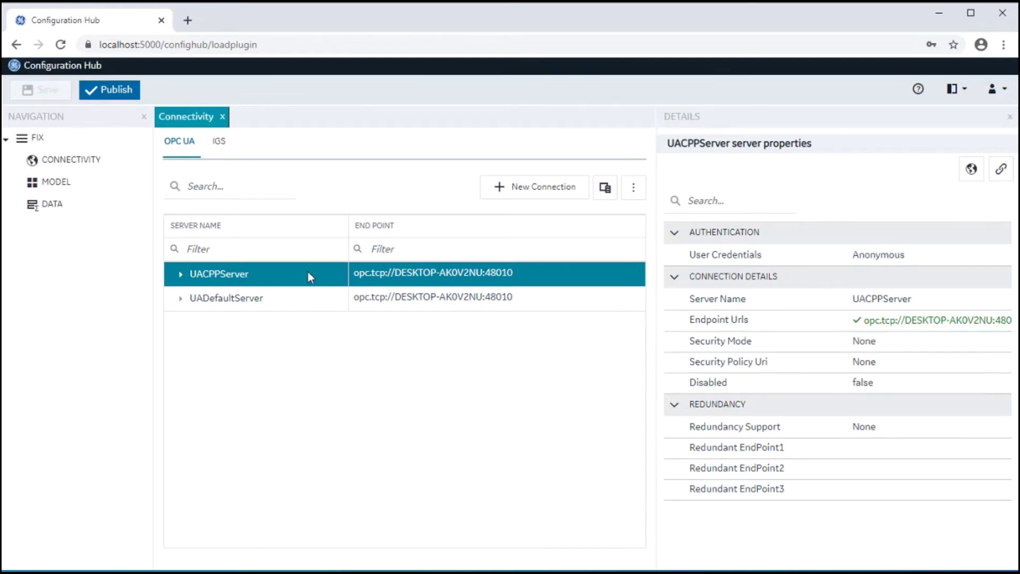
# Step: Browse UACPPServer with the details panel hidden and check AirConditioner_1 with all children
pyautogui.click(633, 195)
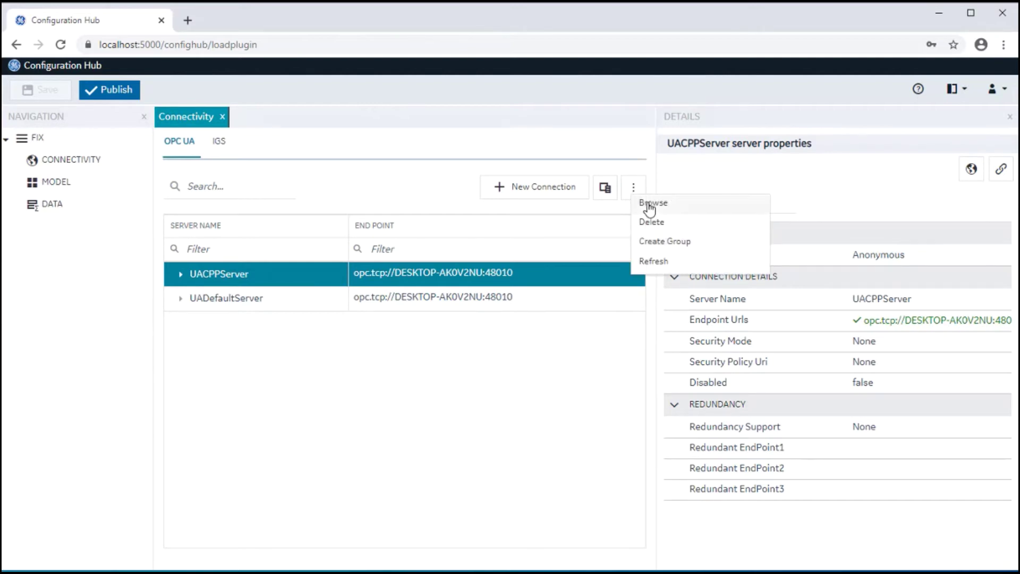
pyautogui.click(650, 206)
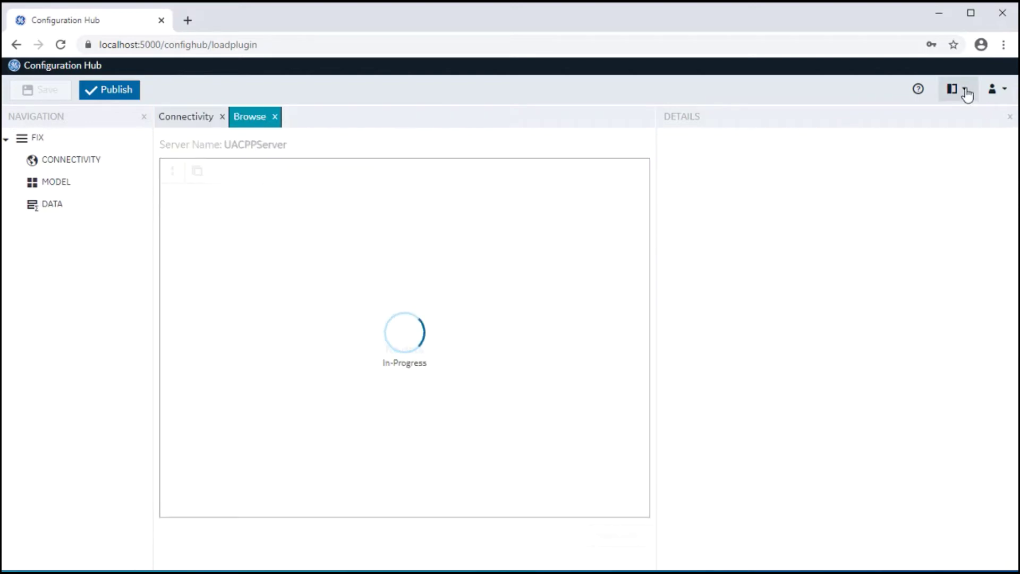
pyautogui.click(966, 94)
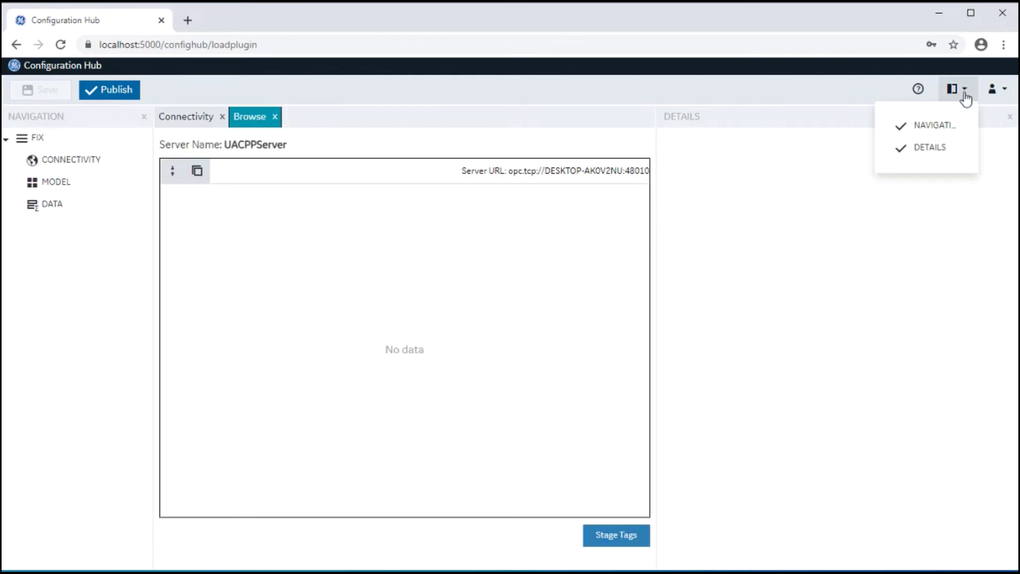
pyautogui.click(929, 149)
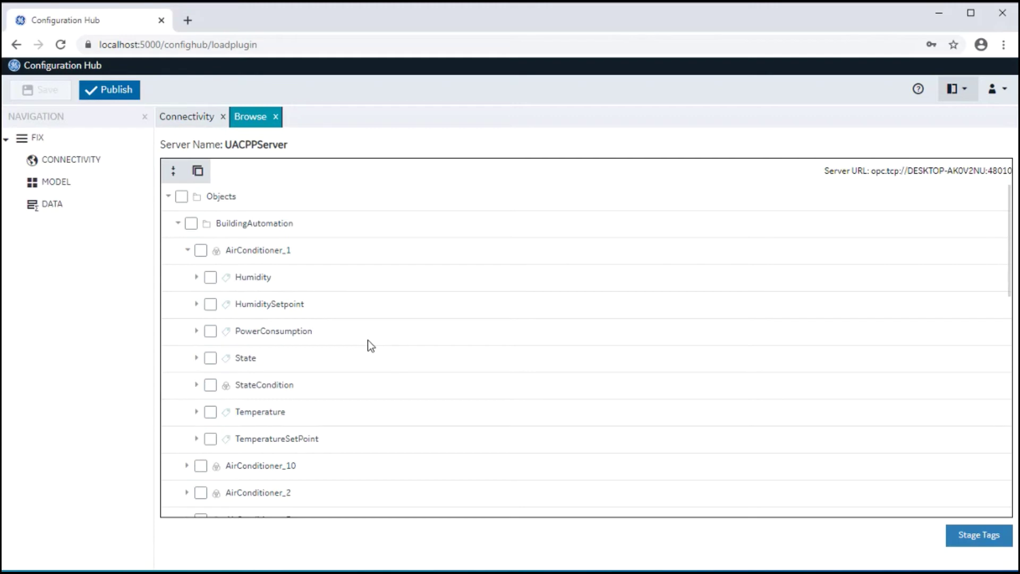
pyautogui.scroll(-2, 367, 340)
pyautogui.scroll(2, 299, 291)
pyautogui.rightClick(205, 256)
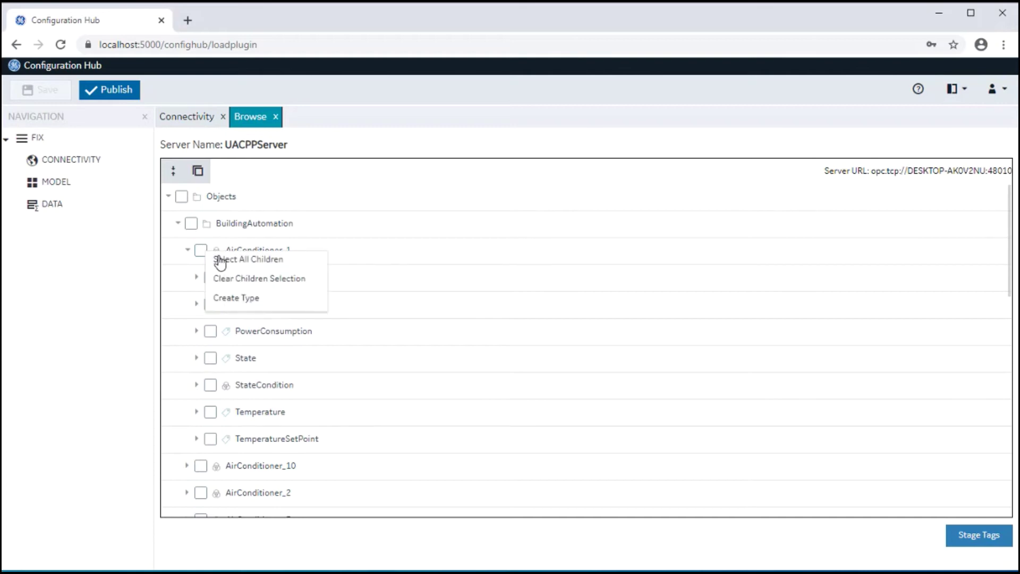
pyautogui.click(221, 263)
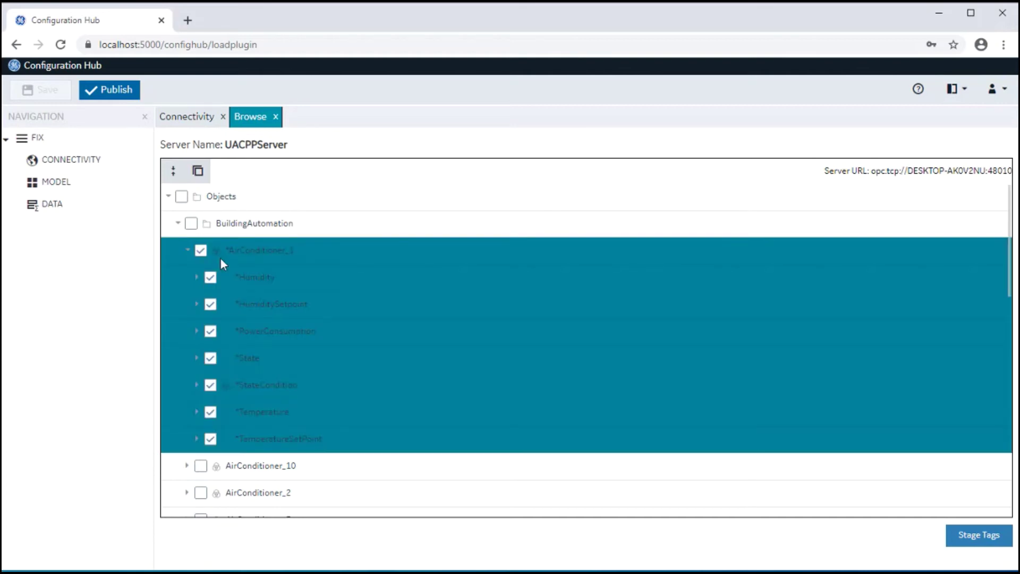
# Step: Stage the twelve checked tags and give their names the ABC_ prefix
pyautogui.click(974, 542)
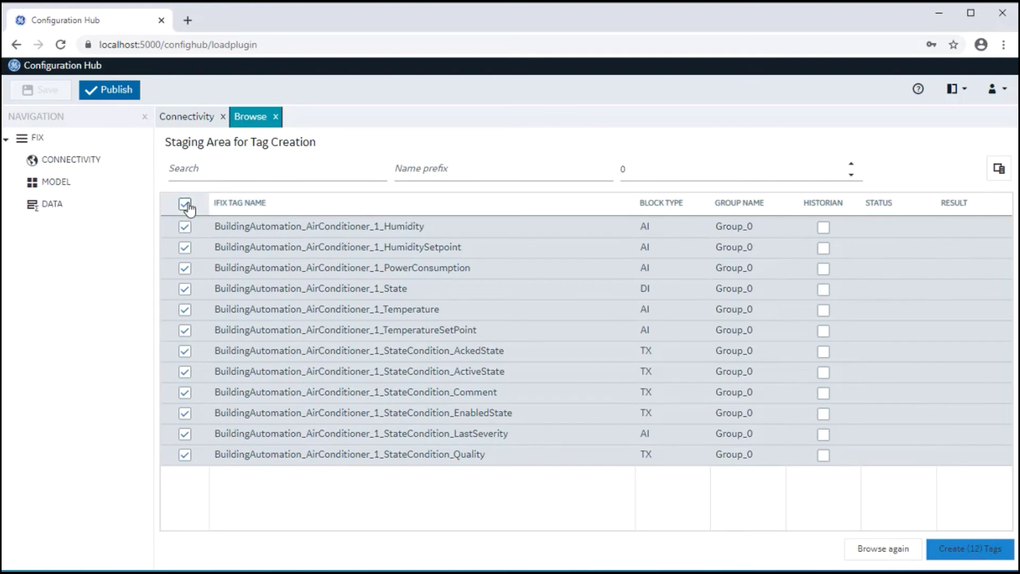
pyautogui.click(418, 175)
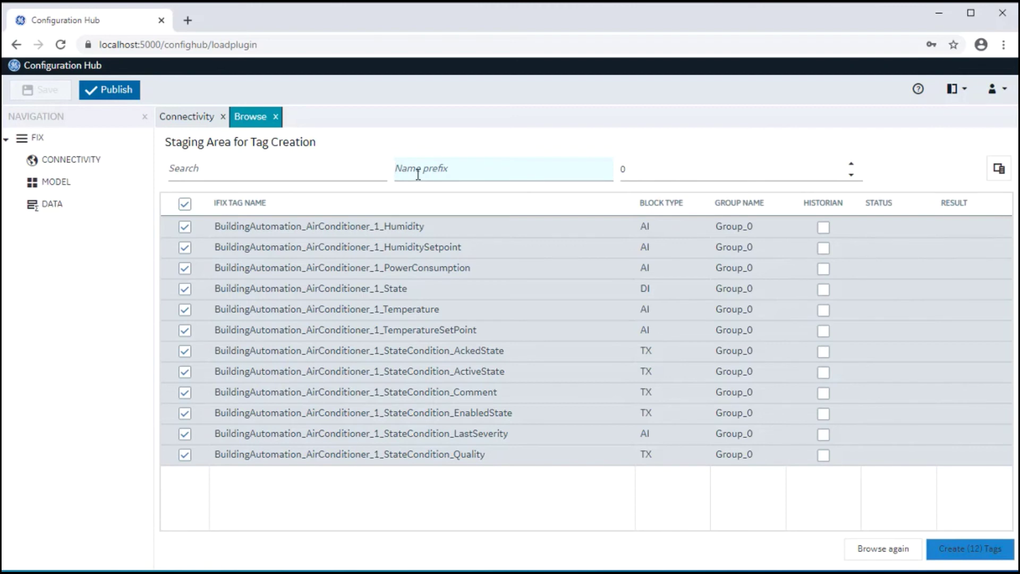
pyautogui.write('AB')
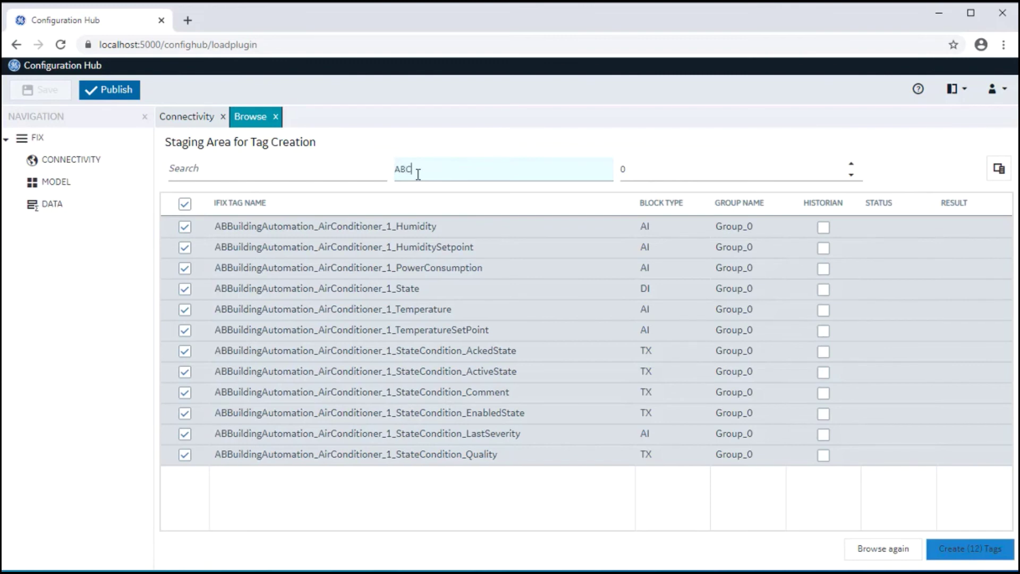
pyautogui.write('C')
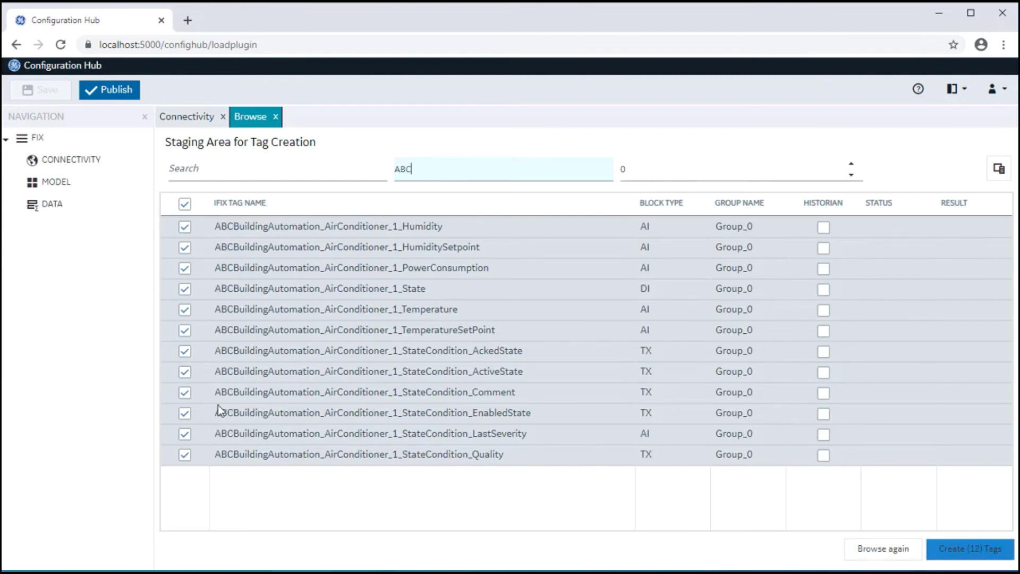
pyautogui.write('_')
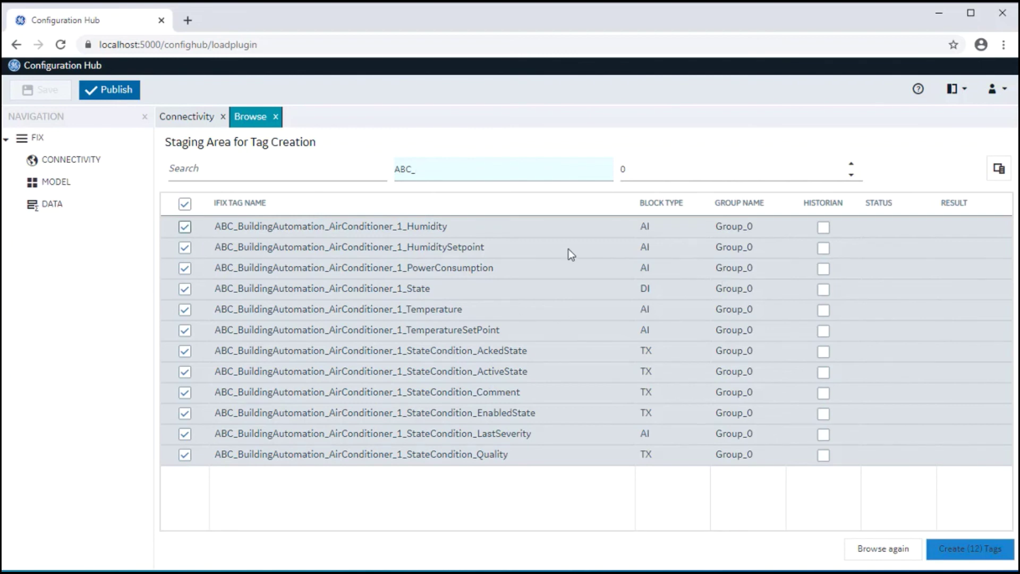
# Step: Enable Historian on the first staged tag and apply it to all twelve rows
pyautogui.click(824, 229)
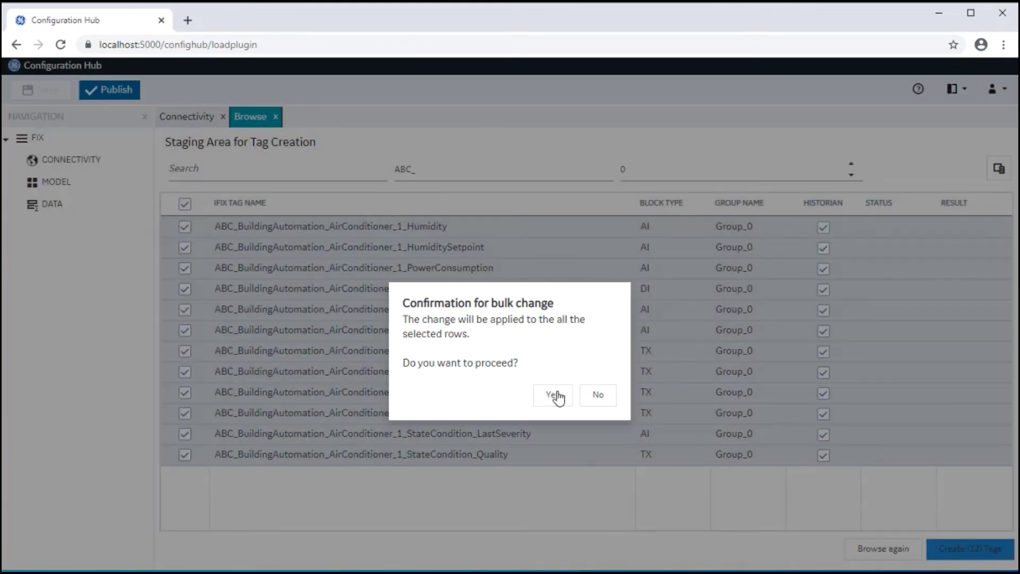
pyautogui.click(556, 396)
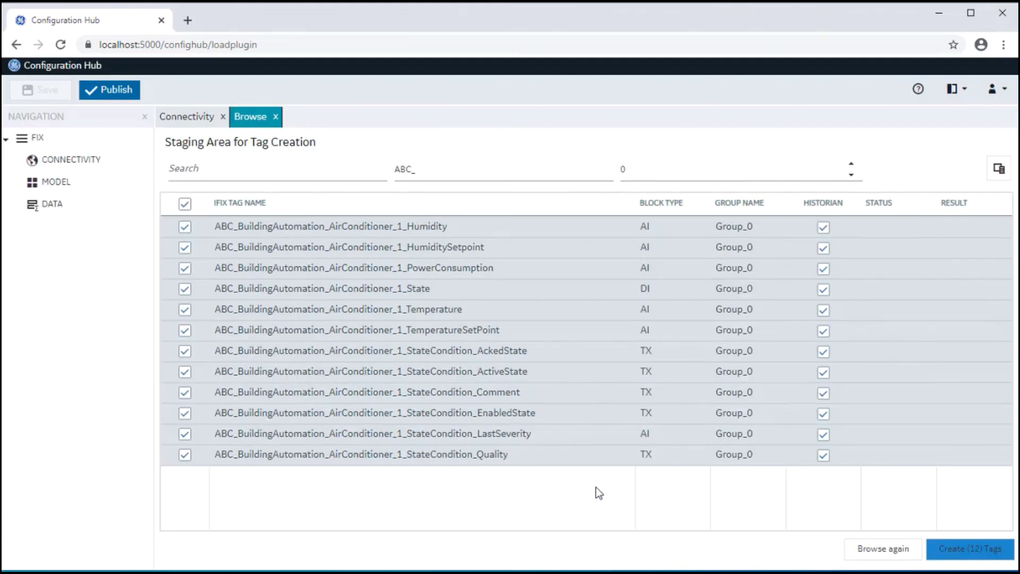